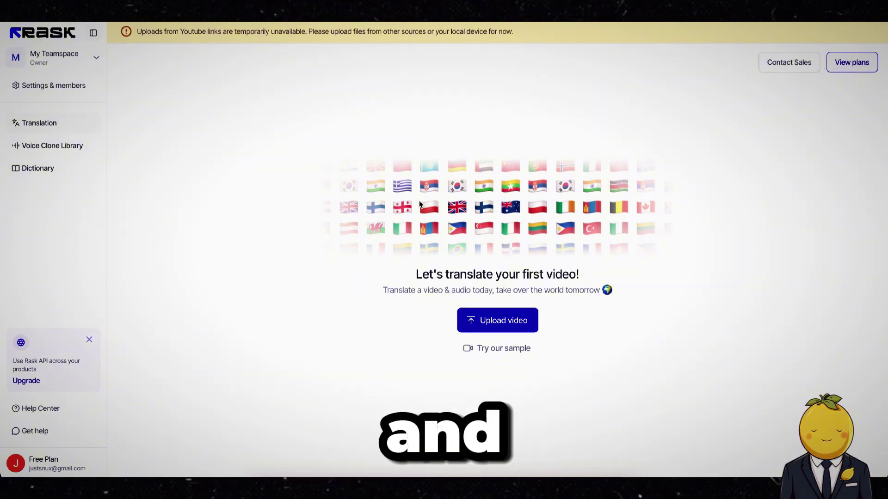
# Start a German DE translation of an uploaded video, then search YouTube for 'donald trump speech'.
pyautogui.click(482, 319)
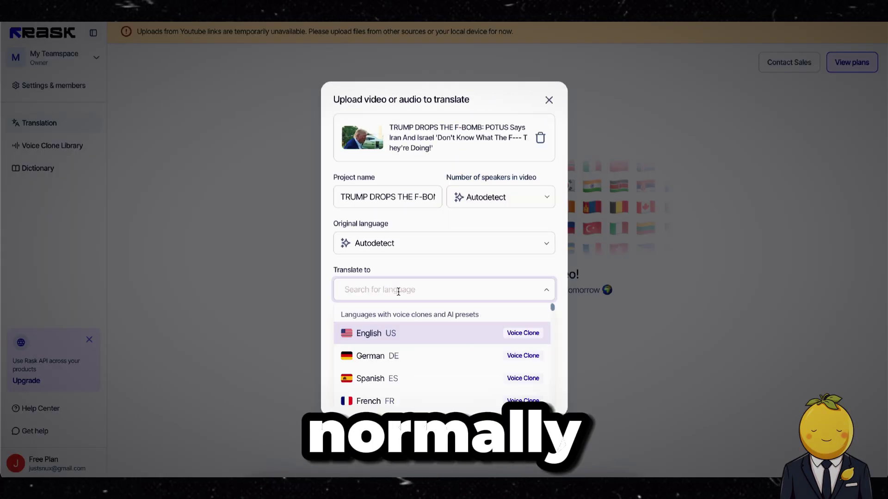
pyautogui.click(427, 353)
pyautogui.click(437, 392)
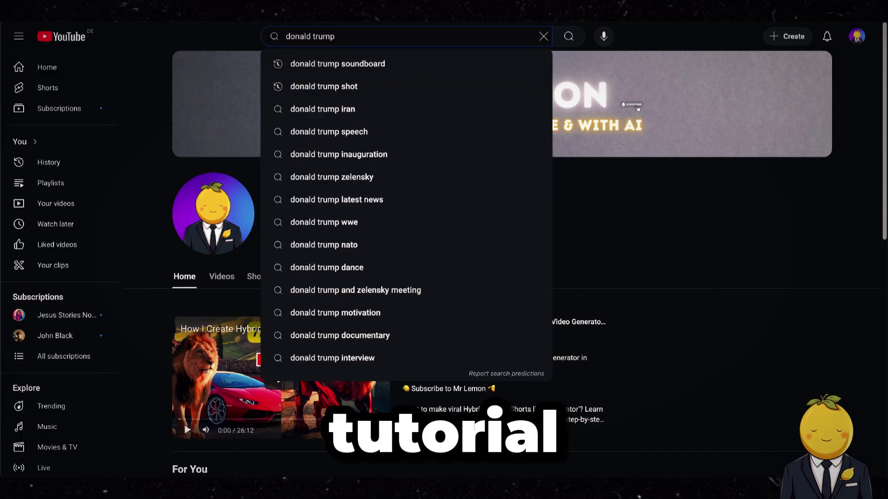
pyautogui.write('speech')
pyautogui.press('Return')
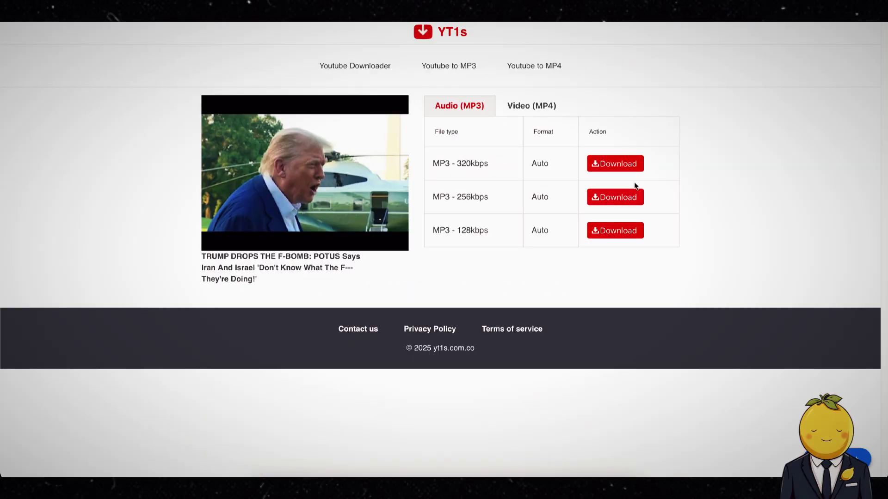
# Download the Trump news clip from YT1s as an MP4 video file.
pyautogui.click(541, 107)
pyautogui.click(623, 165)
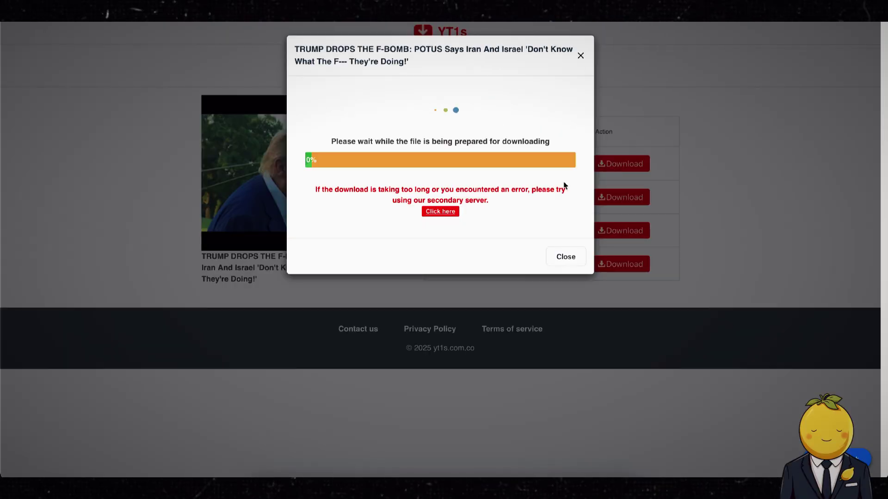
pyautogui.click(463, 100)
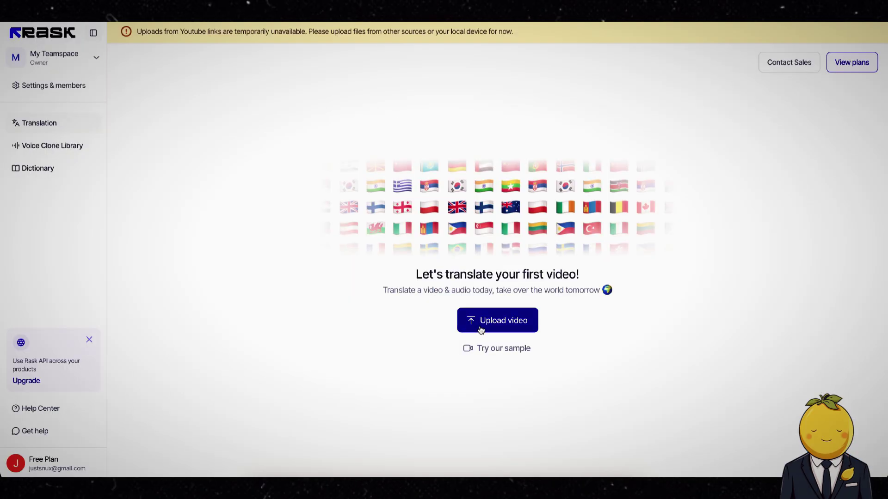
pyautogui.click(481, 326)
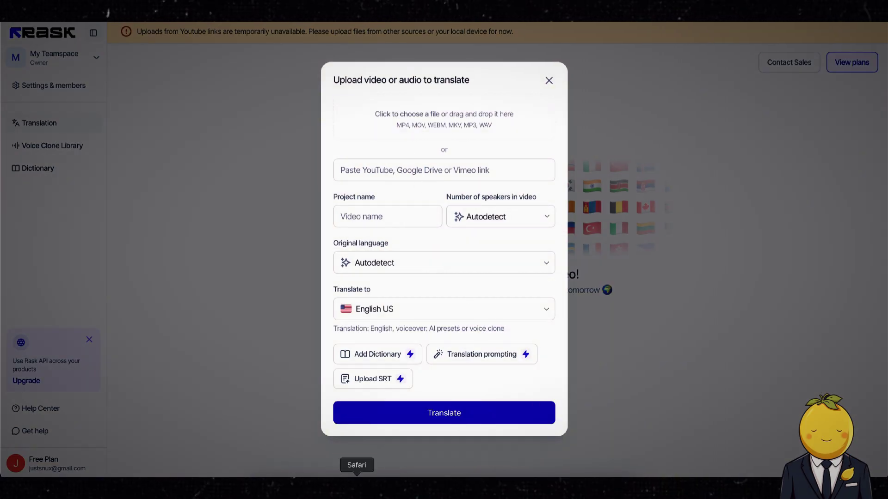
# Drag the downloaded Trump MP4 into Rask AI's upload dialog and translate it to German DE.
pyautogui.click(267, 480)
pyautogui.moveTo(570, 199); pyautogui.dragTo(385, 104)
pyautogui.click(385, 104)
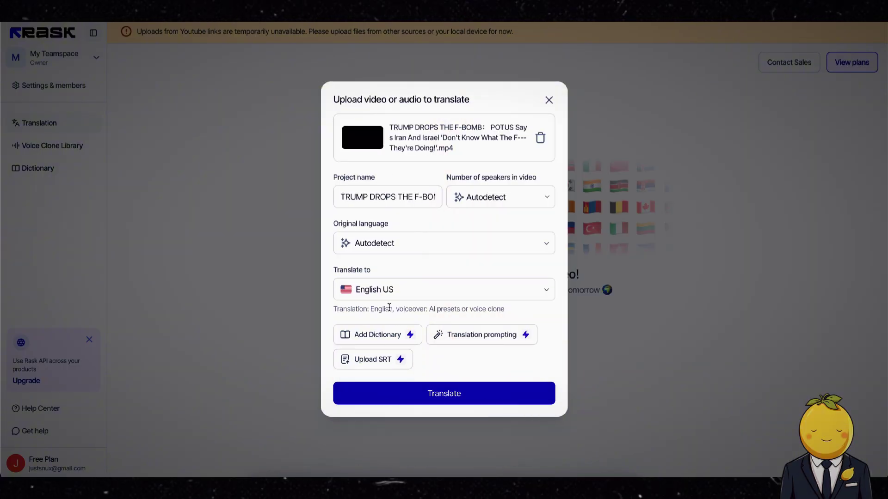
pyautogui.click(543, 291)
pyautogui.click(379, 355)
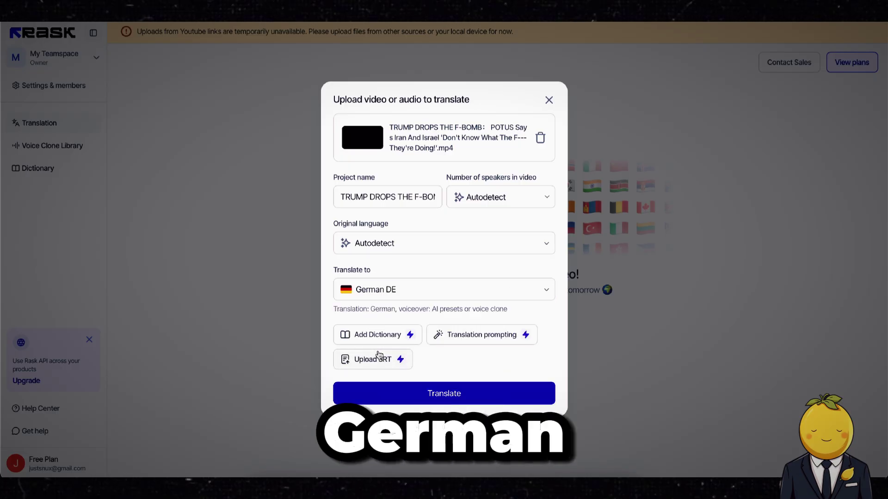
pyautogui.click(432, 395)
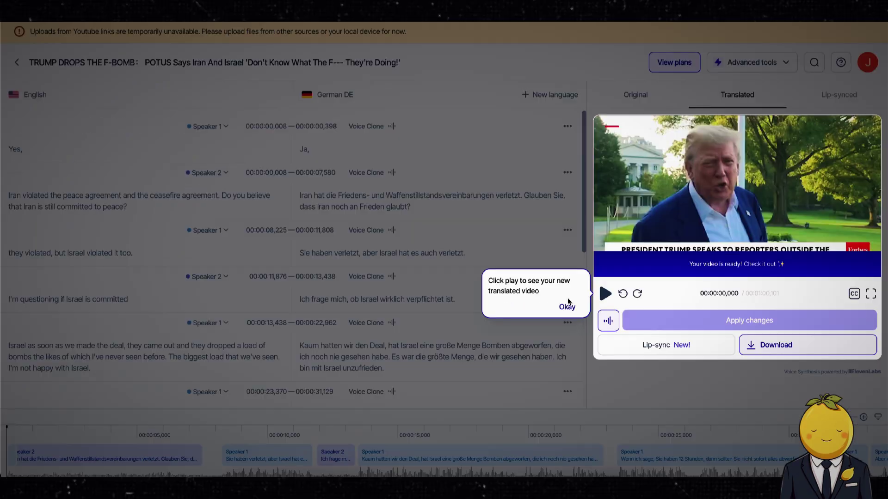
# Dismiss the six onboarding tour tips and play the German-translated video preview.
pyautogui.click(568, 308)
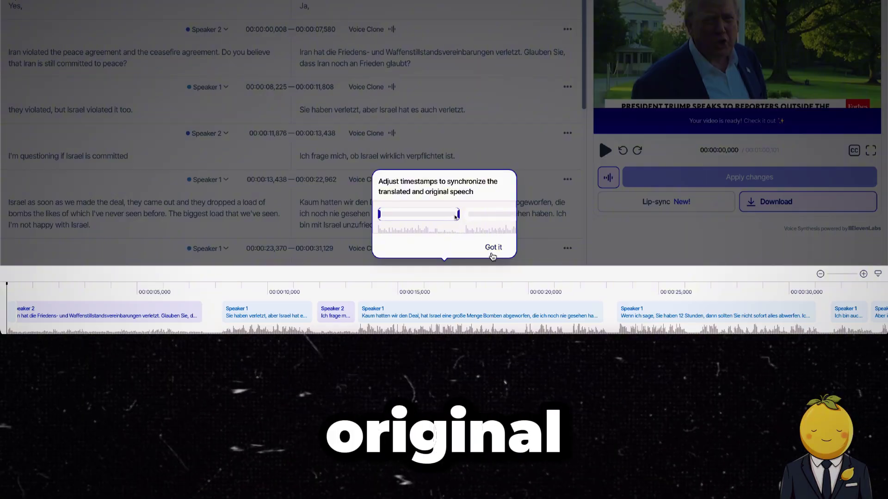
pyautogui.click(493, 250)
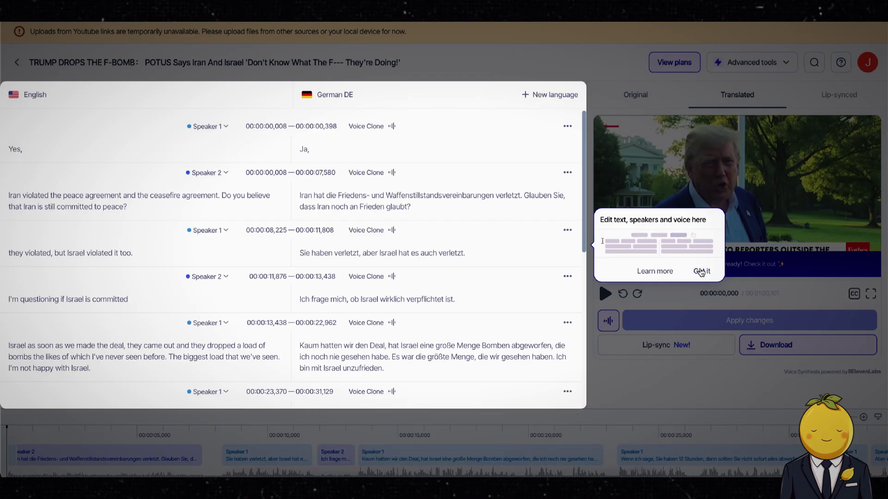
pyautogui.click(701, 272)
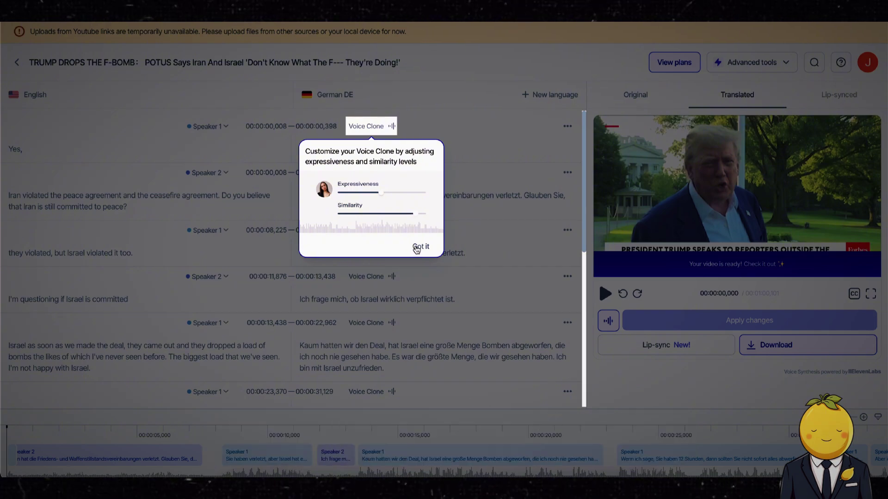
pyautogui.click(416, 249)
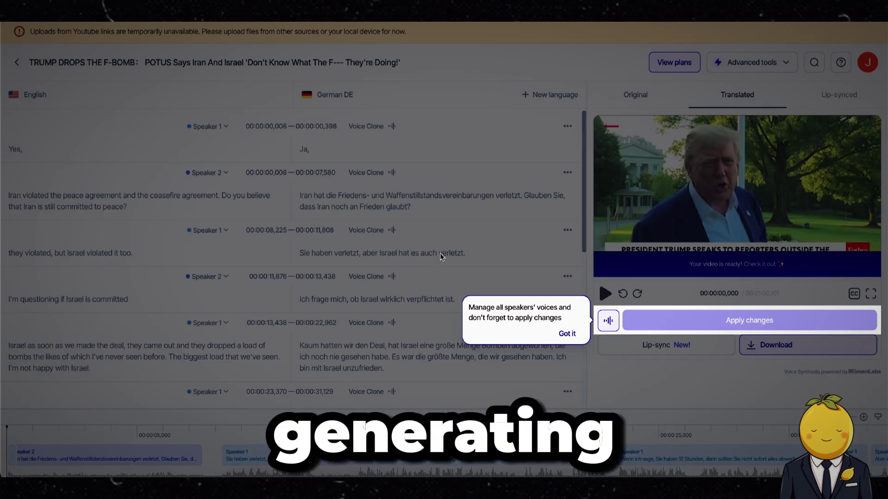
pyautogui.click(568, 334)
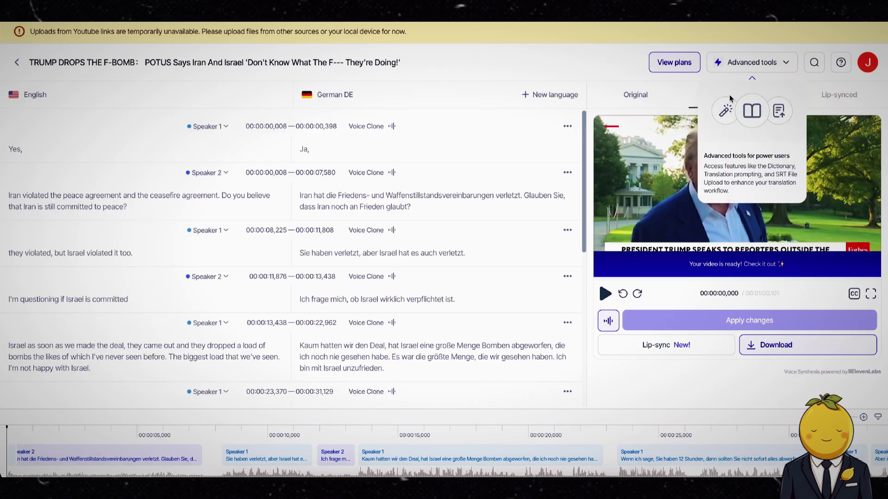
pyautogui.click(754, 81)
pyautogui.click(604, 294)
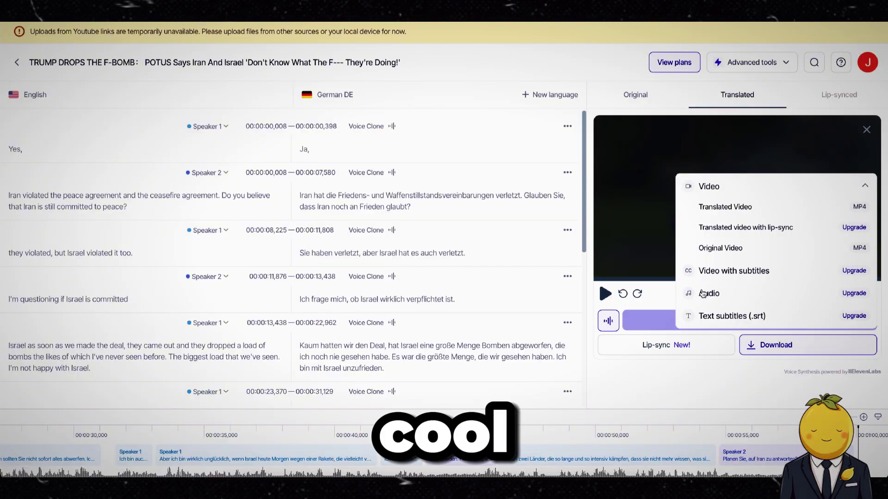
# Download the translated video as MP4 after closing the audio upgrade offer, allowing Safari's download.
pyautogui.click(703, 295)
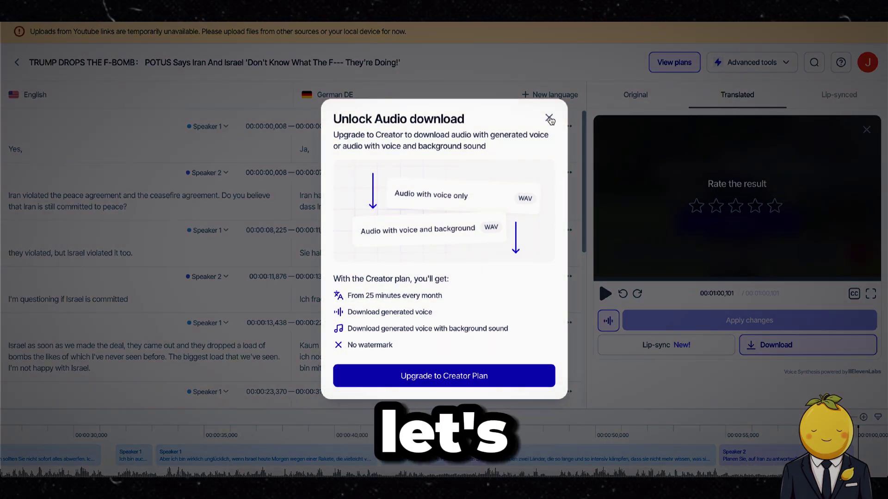
pyautogui.click(549, 118)
pyautogui.click(786, 346)
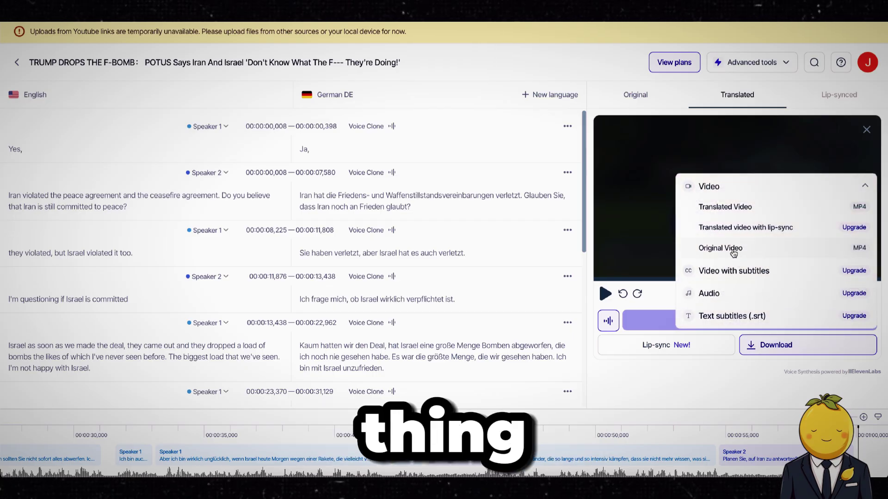
pyautogui.click(725, 207)
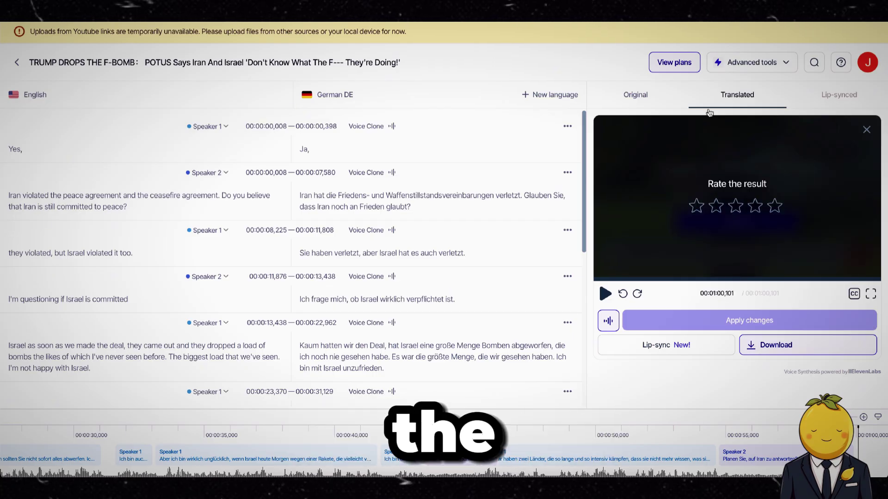
pyautogui.click(537, 257)
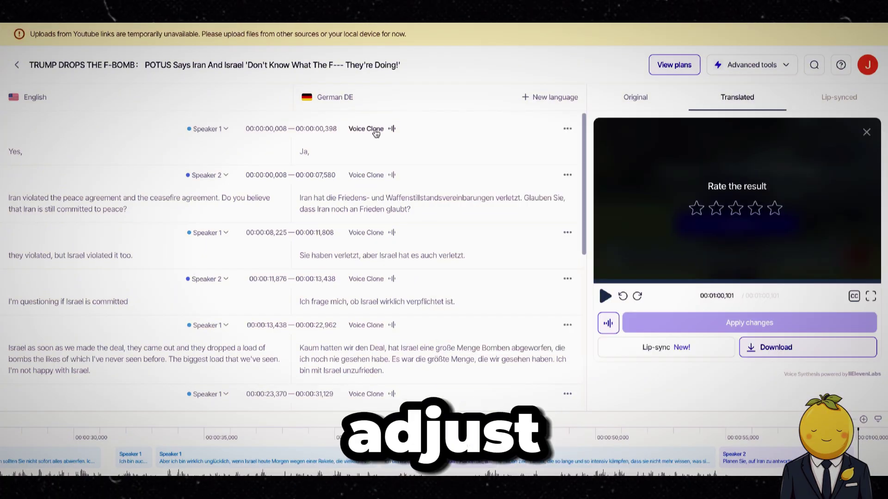
# Drag the Speaker 2 'Ich frage mich…' clip's start earlier to 00:00:10,948.
pyautogui.click(306, 152)
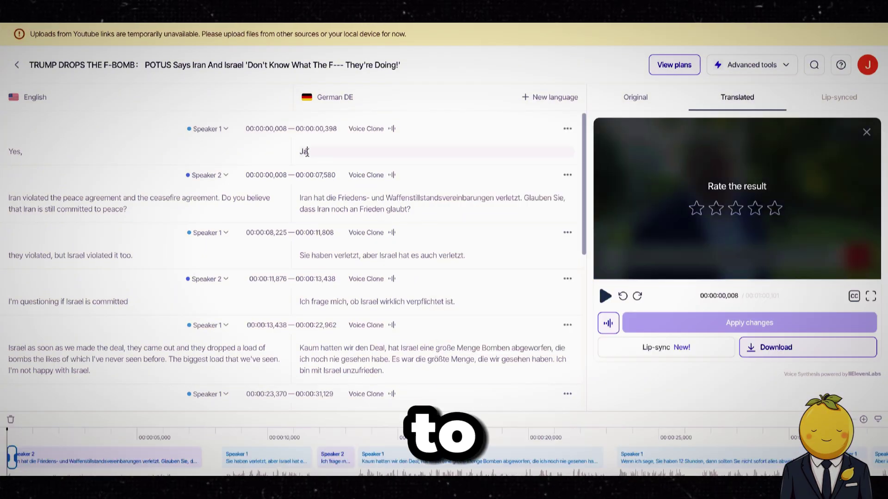
pyautogui.click(317, 432)
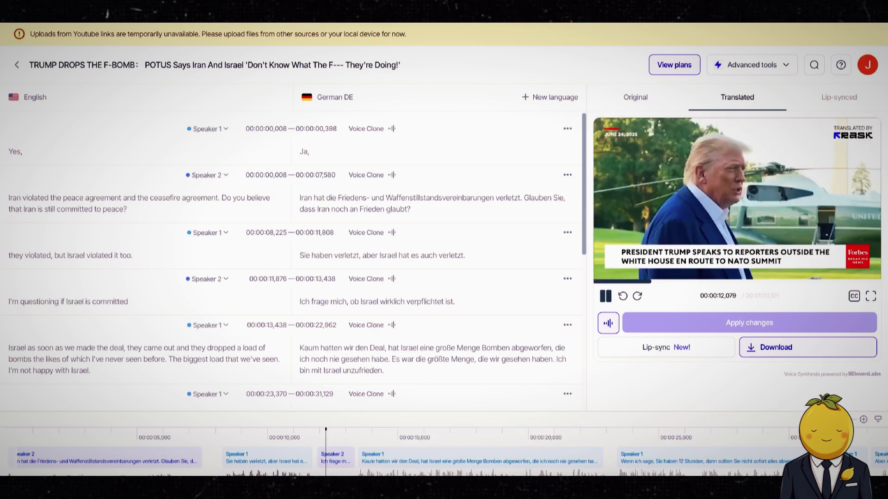
pyautogui.click(325, 437)
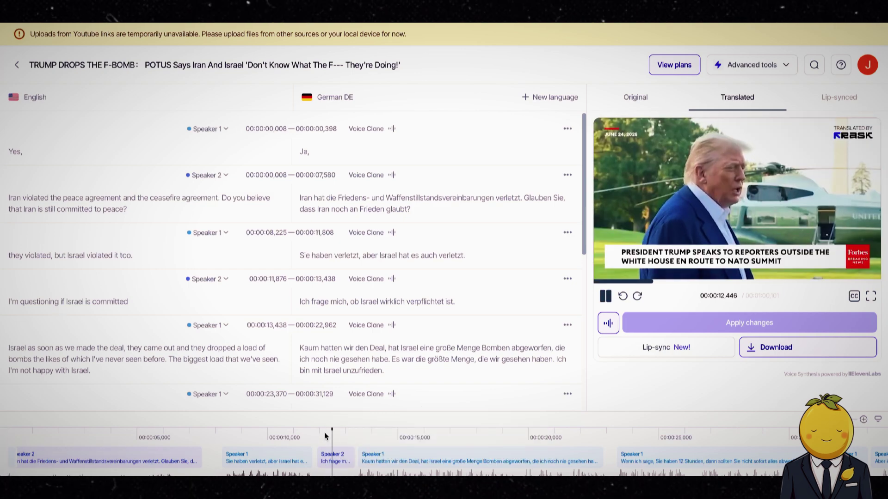
pyautogui.click(319, 459)
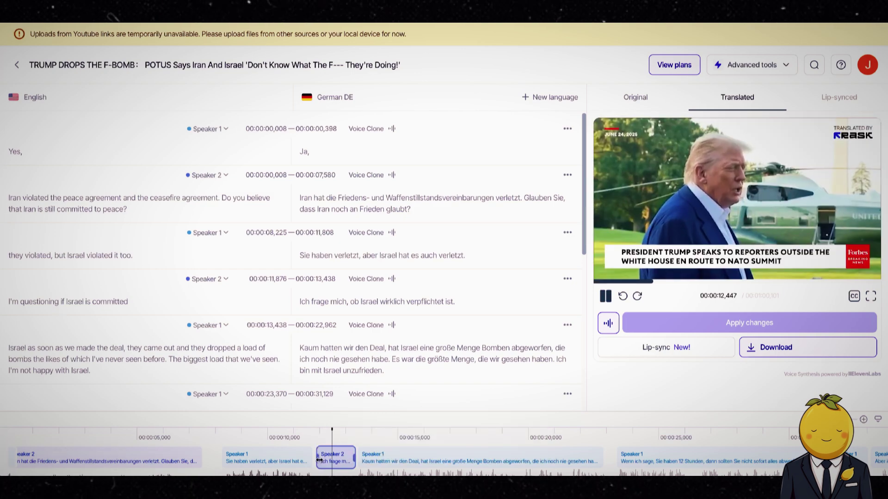
pyautogui.moveTo(318, 459); pyautogui.dragTo(303, 459)
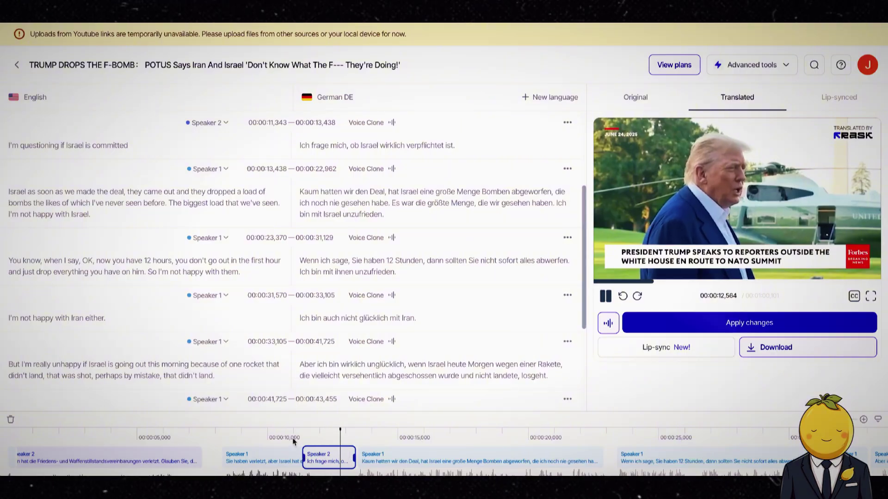
pyautogui.click(301, 459)
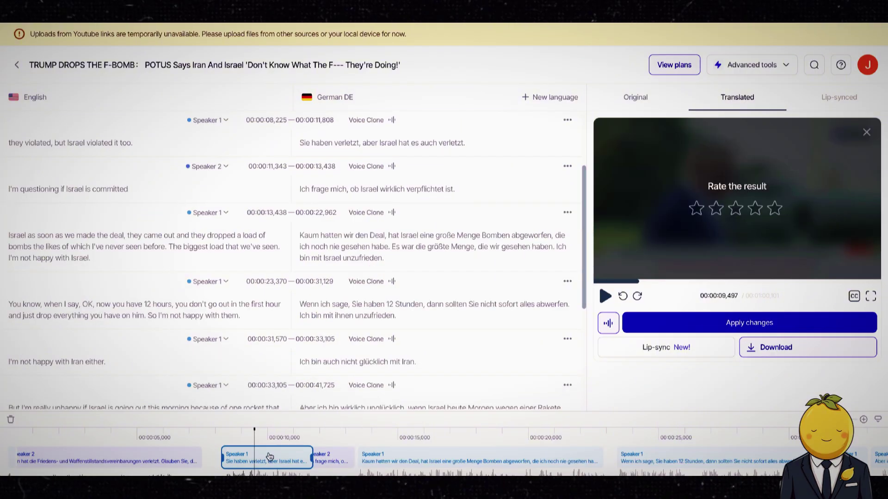
pyautogui.moveTo(310, 460); pyautogui.dragTo(293, 458)
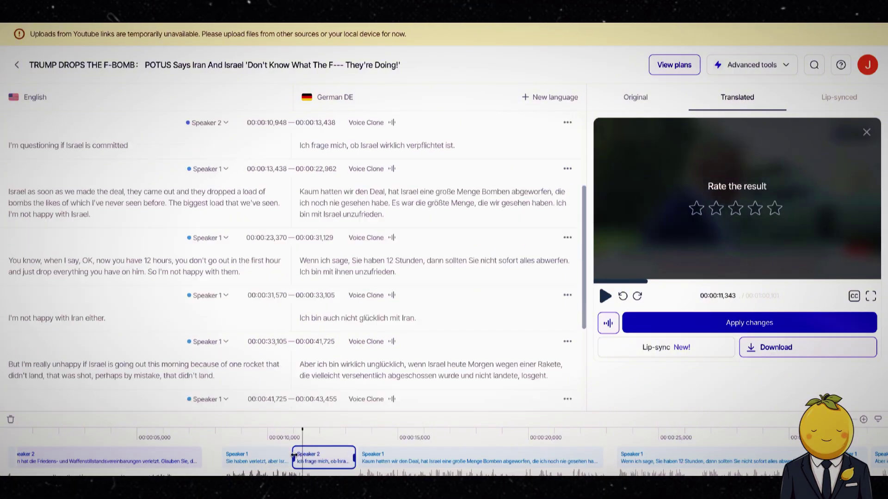
# Play back from just after 11 seconds to check the new timing, then close the rating overlay.
pyautogui.press('space')
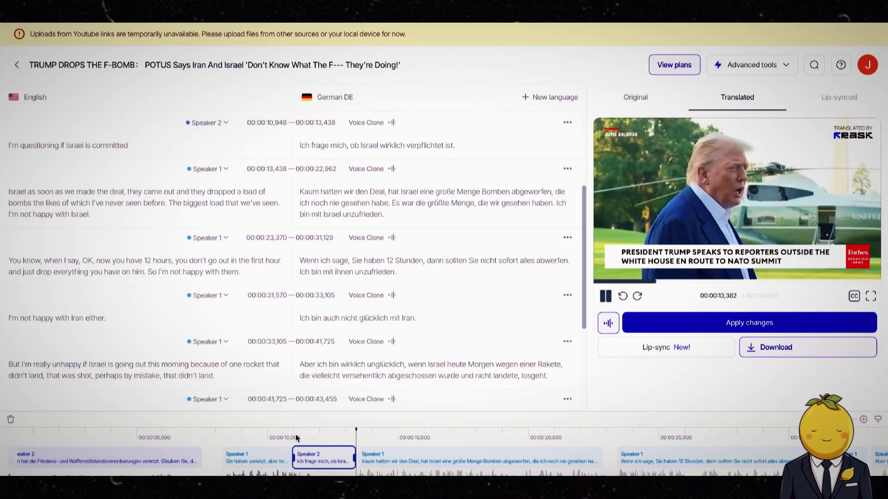
pyautogui.click(297, 438)
pyautogui.click(864, 207)
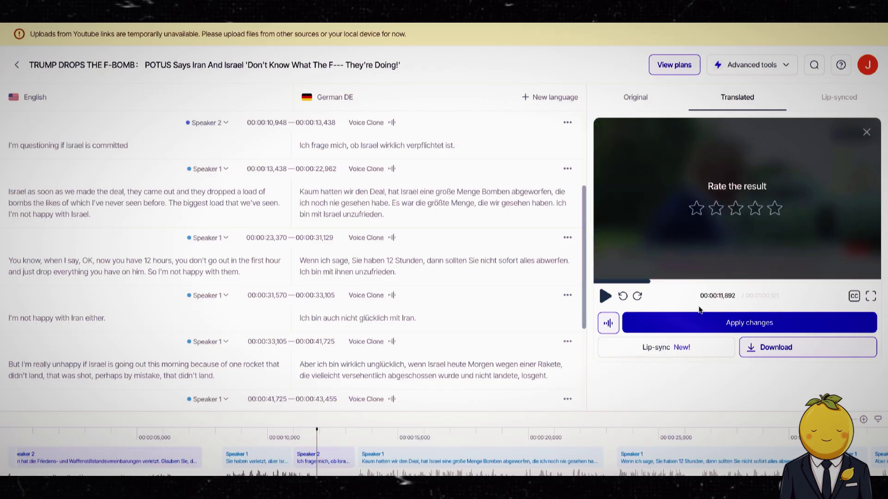
pyautogui.click(867, 133)
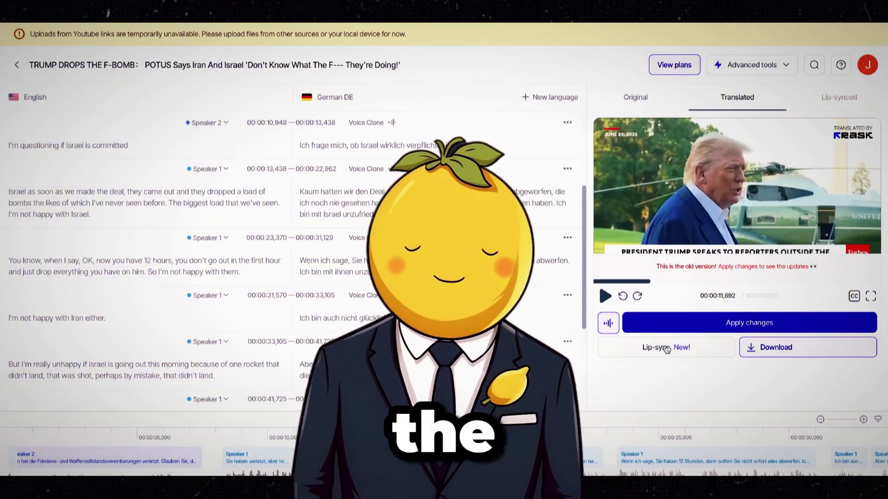
pyautogui.click(667, 349)
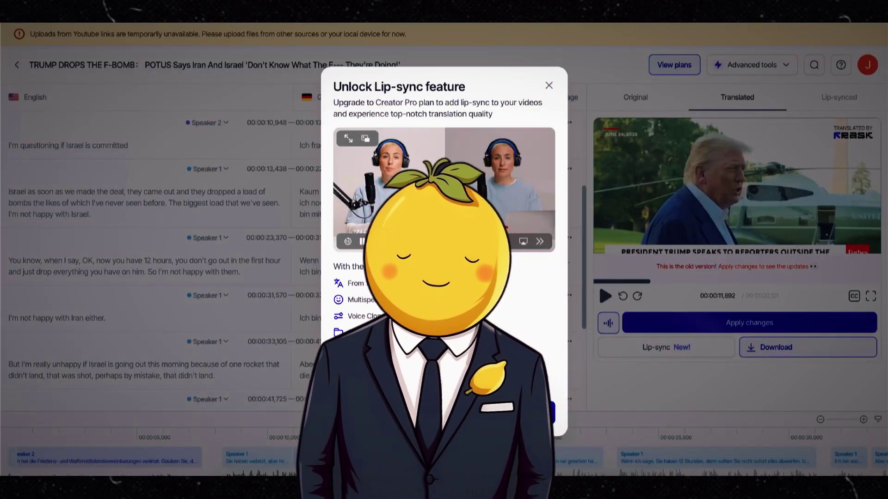
pyautogui.click(548, 86)
pyautogui.scroll(-2, 289, 324)
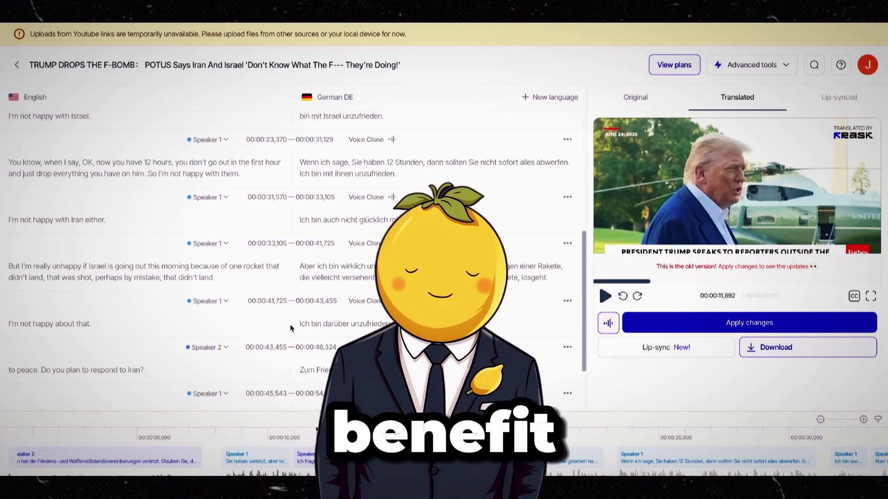
pyautogui.scroll(-1, 290, 324)
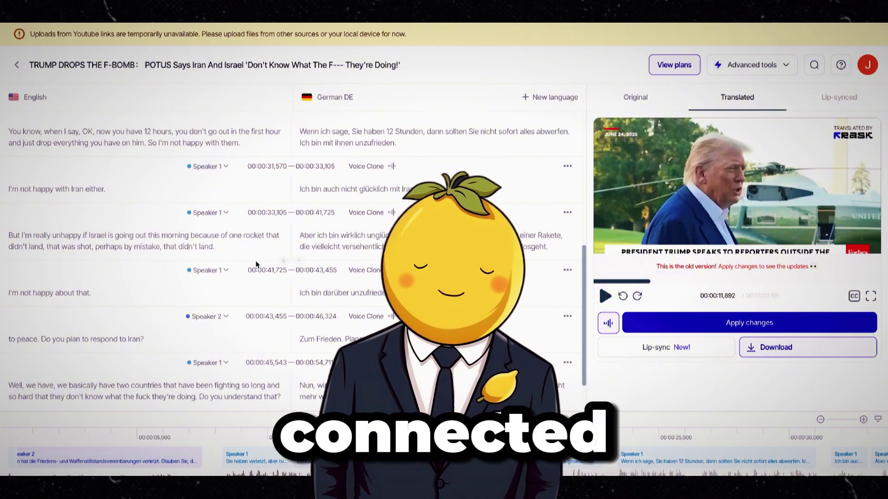
pyautogui.scroll(10, 256, 265)
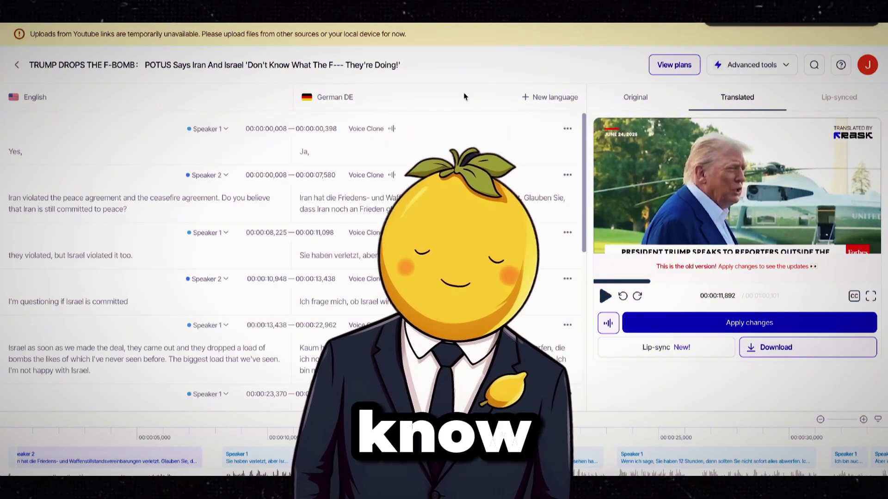